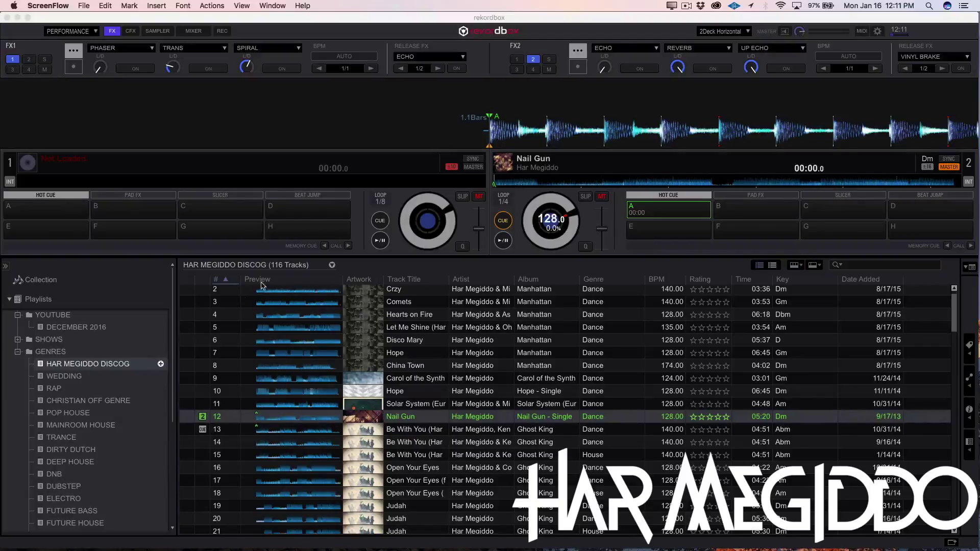
# Step: Expand the iTunes library's Playlists folder and open the HAR MEGIDDO DISCOGRAPHY playlist
pyautogui.scroll(-5, 59, 420)
pyautogui.scroll(-2, 60, 420)
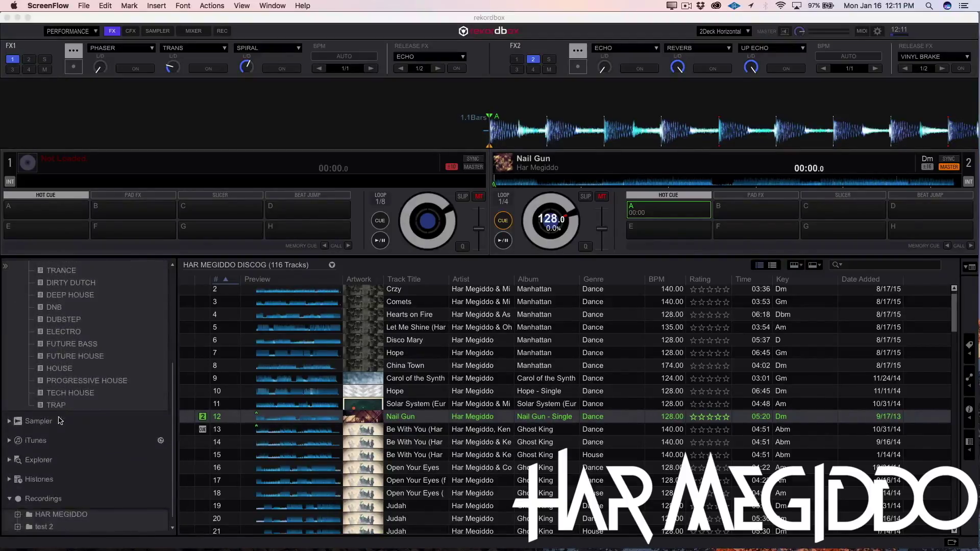
pyautogui.scroll(7, 33, 430)
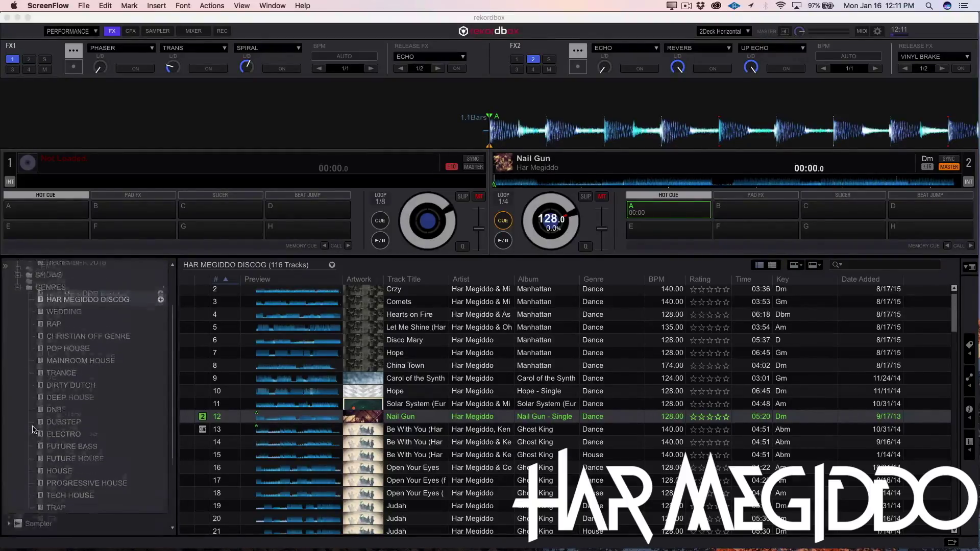
pyautogui.scroll(-3, 34, 429)
pyautogui.scroll(-4, 34, 429)
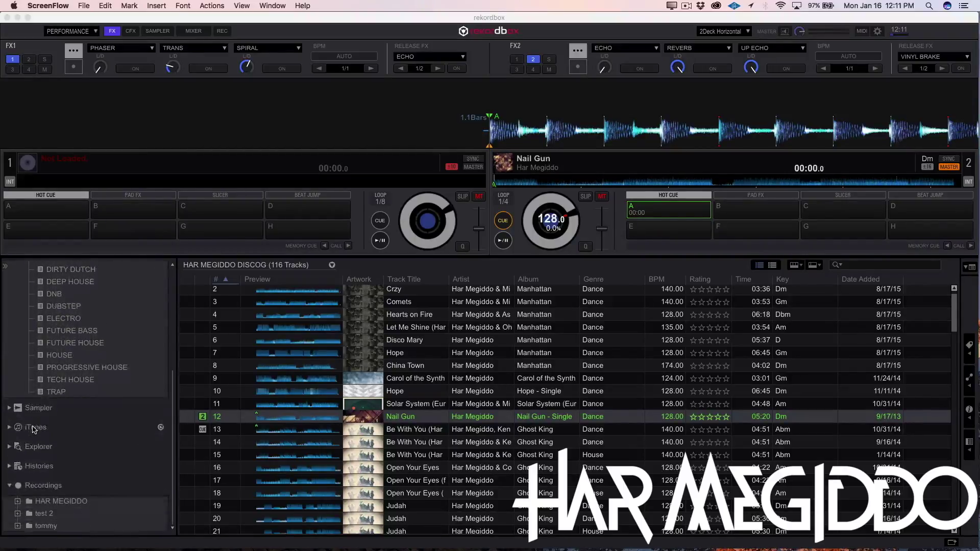
pyautogui.click(9, 429)
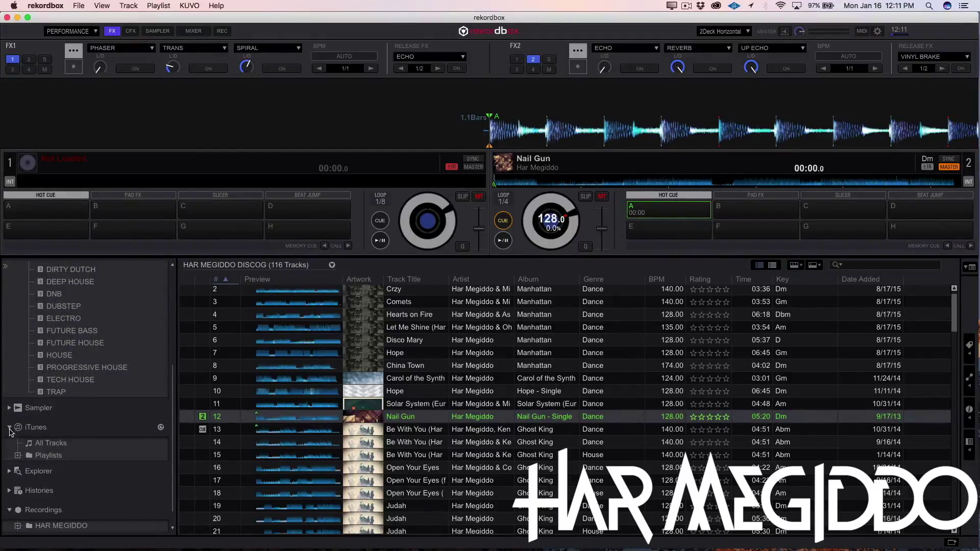
pyautogui.click(18, 455)
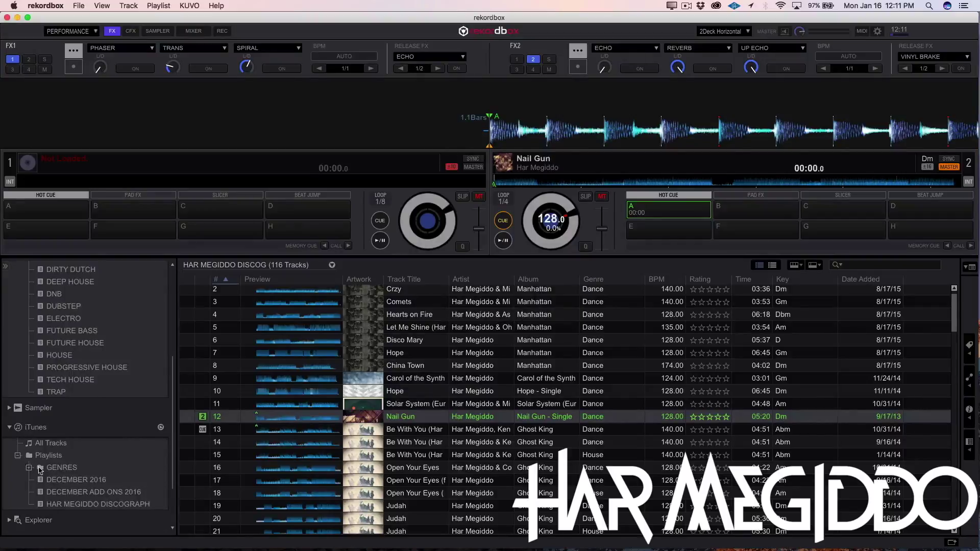
pyautogui.scroll(-2, 41, 471)
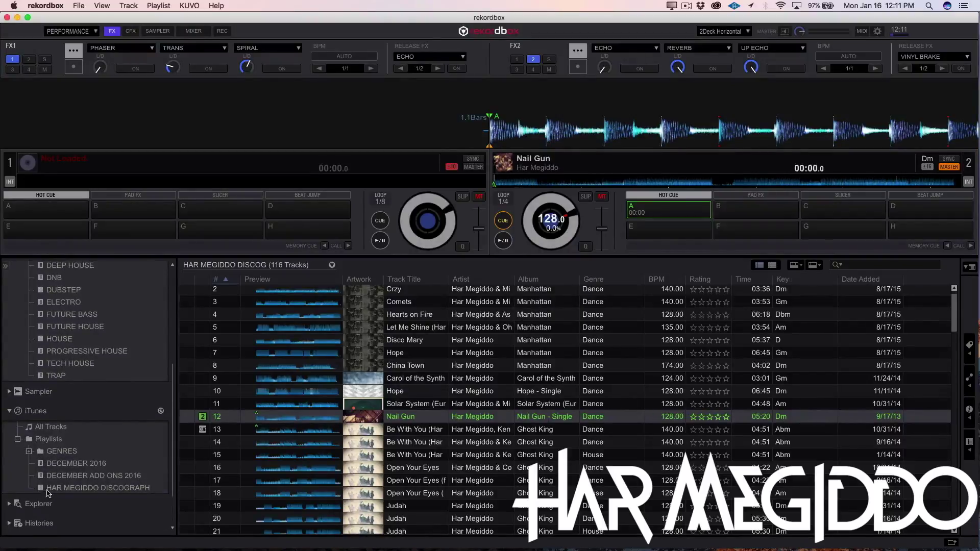
pyautogui.click(50, 488)
# Step: Add the track EMPIRE 1.16 to the HAR MEGIDDO DISCOG playlist under GENRES and find it at that playlist's end
pyautogui.scroll(-4, 229, 452)
pyautogui.scroll(-20, 229, 452)
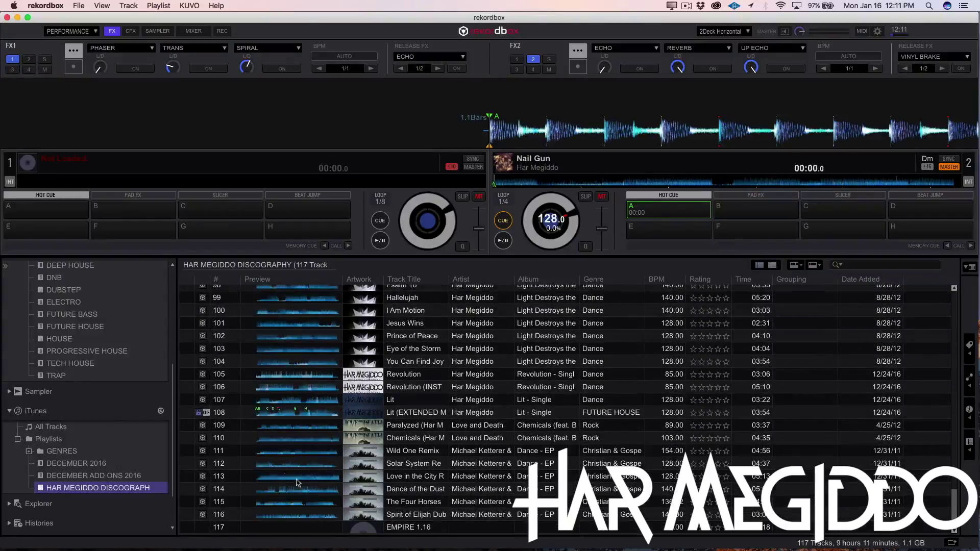
pyautogui.scroll(10, 133, 418)
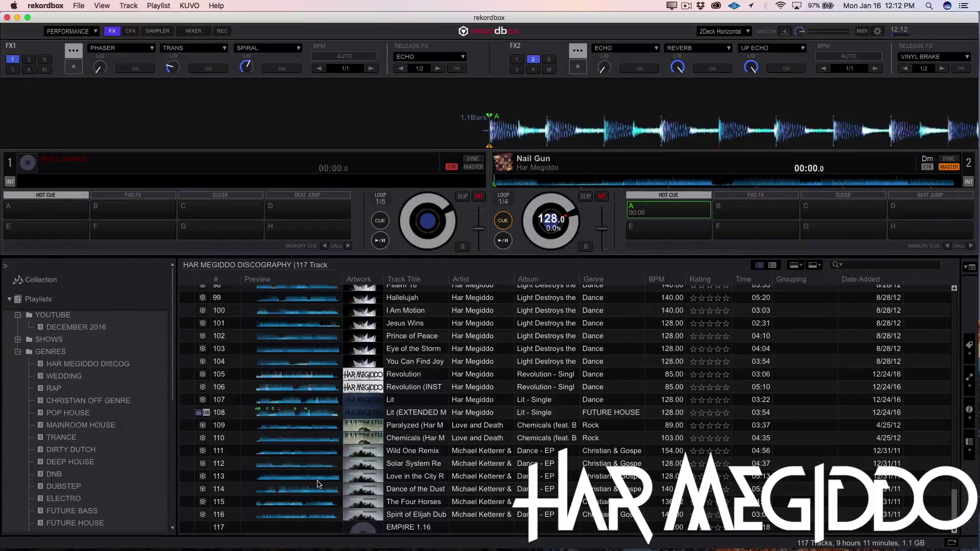
pyautogui.click(396, 530)
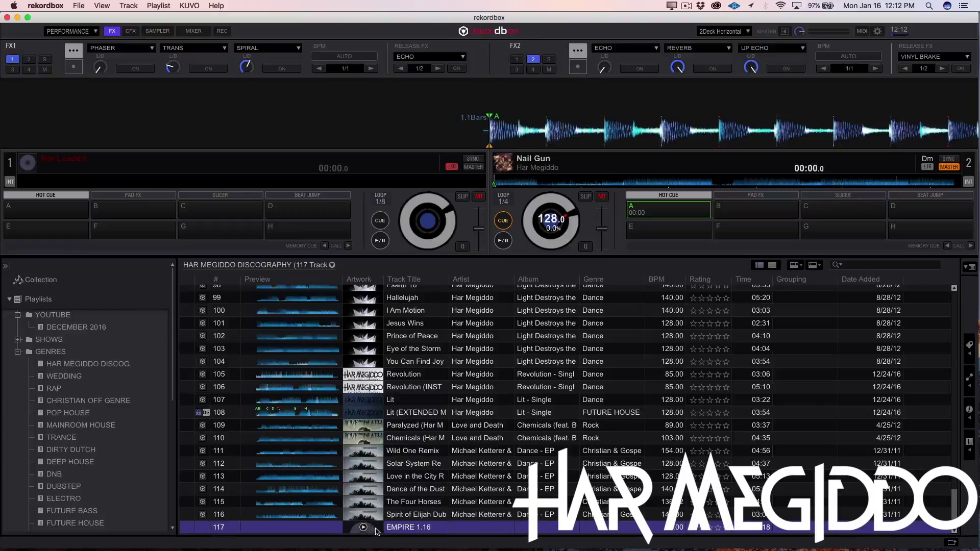
pyautogui.moveTo(340, 514); pyautogui.dragTo(116, 371)
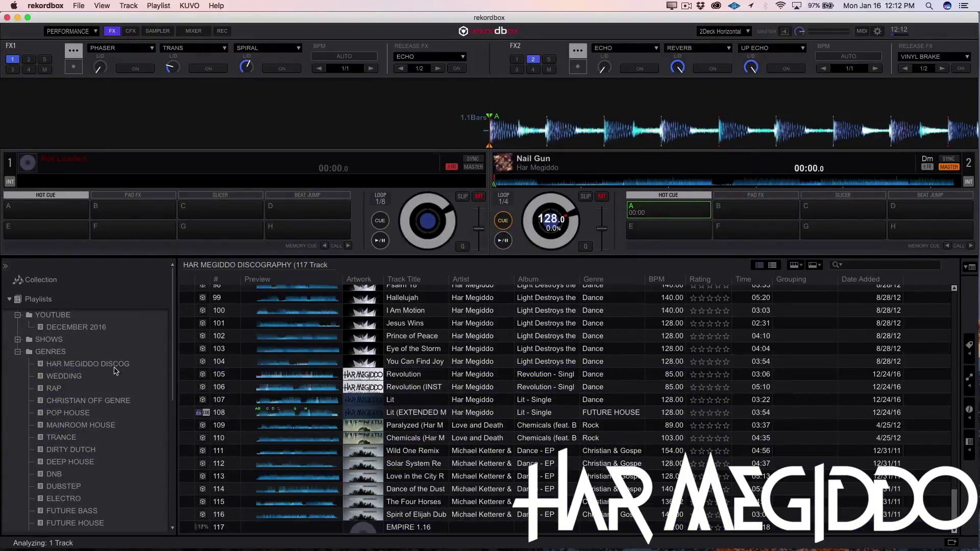
pyautogui.click(116, 371)
pyautogui.scroll(-10, 267, 427)
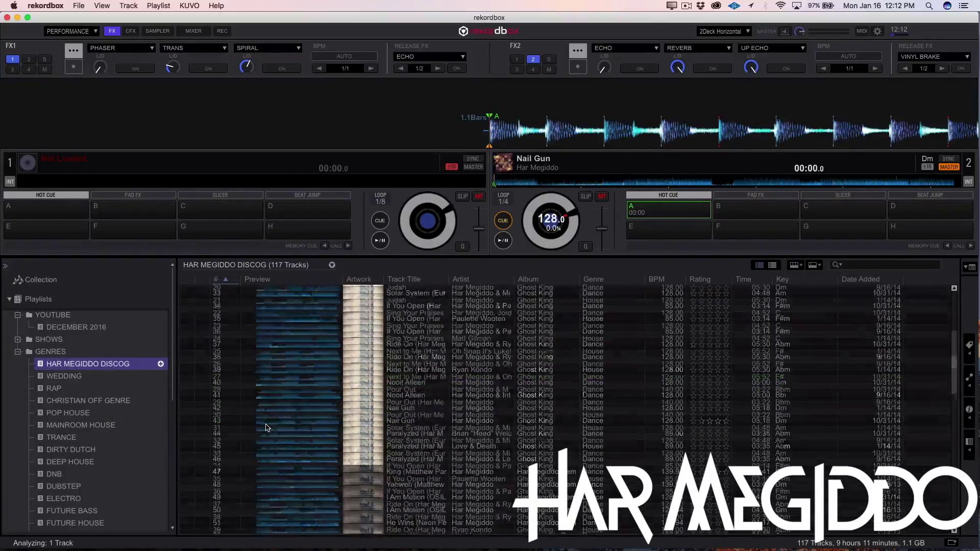
pyautogui.scroll(-10, 266, 427)
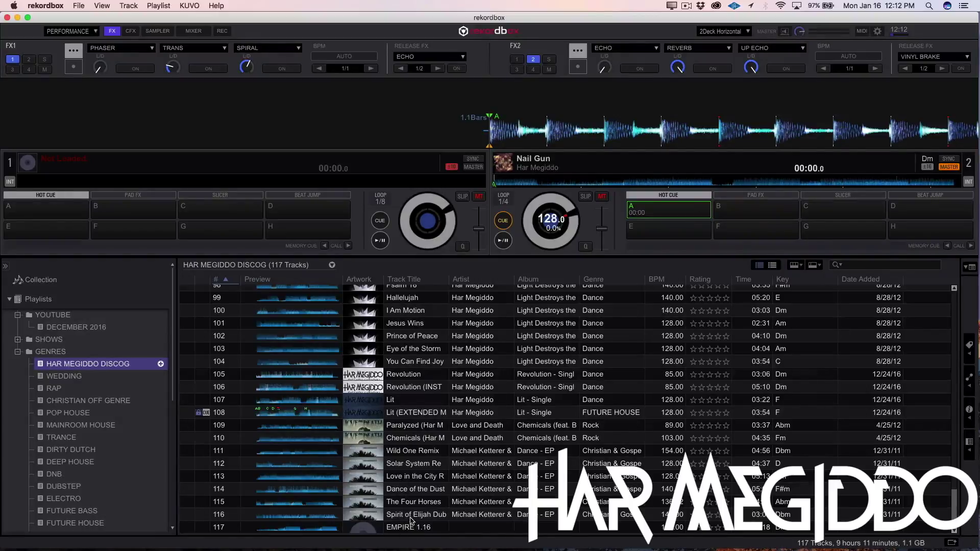
# Step: Switch the program from PERFORMANCE to EXPORT mode
pyautogui.click(82, 30)
pyautogui.click(82, 31)
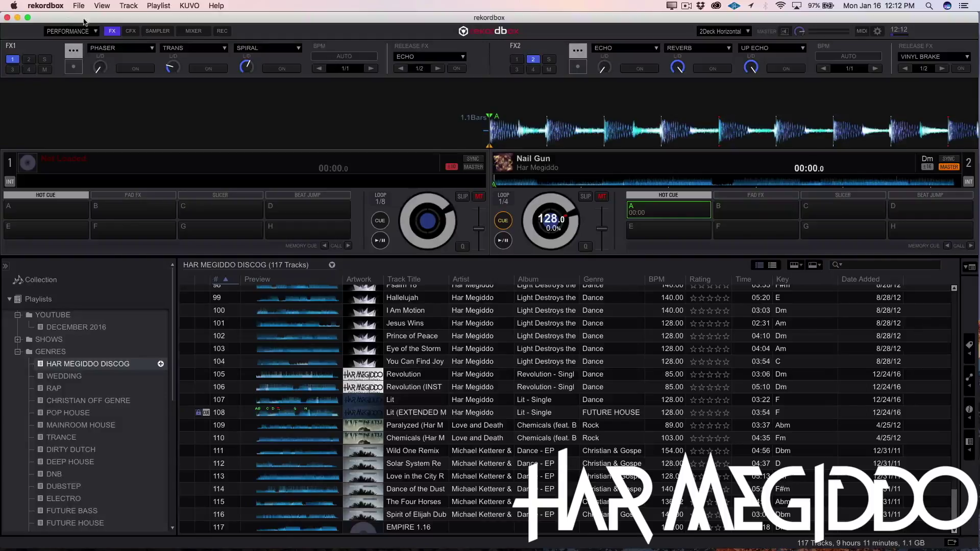
pyautogui.click(91, 30)
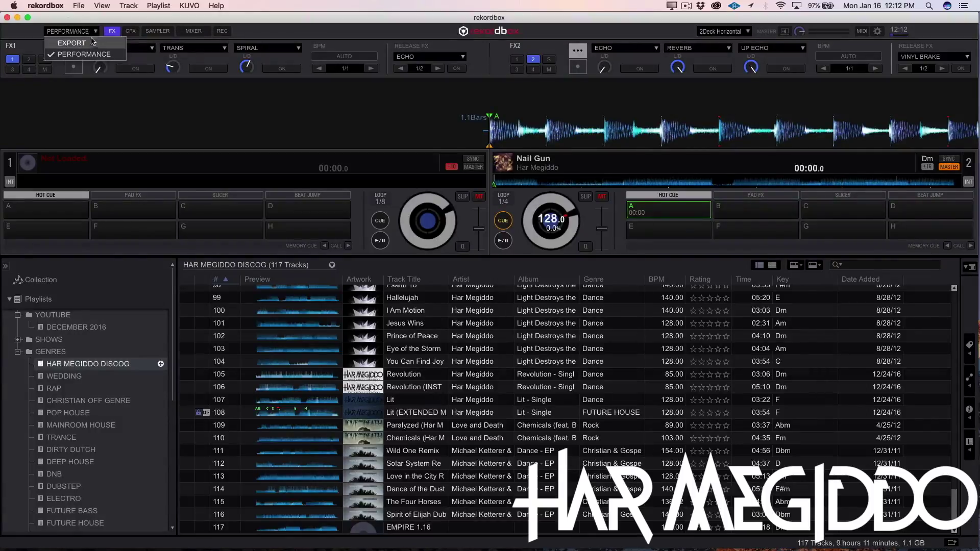
pyautogui.click(93, 41)
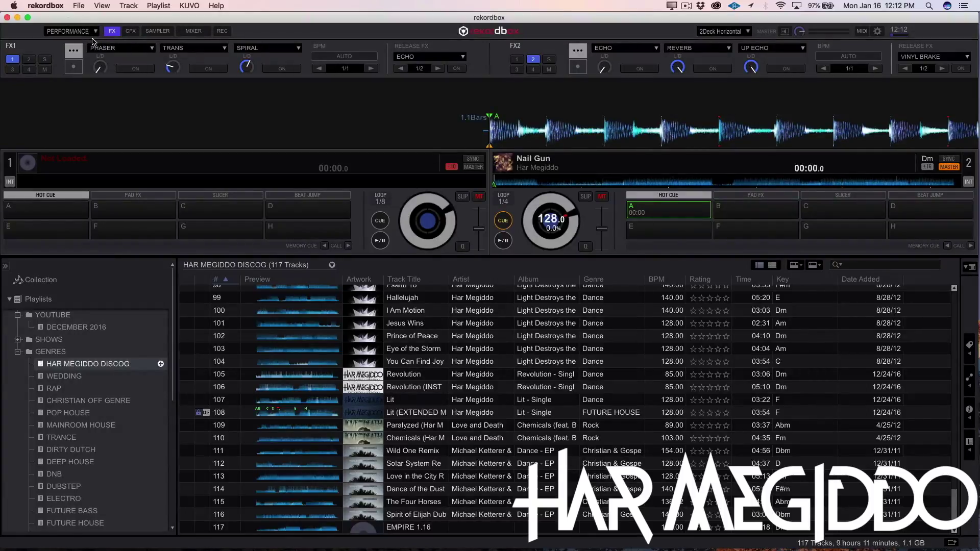
pyautogui.click(91, 31)
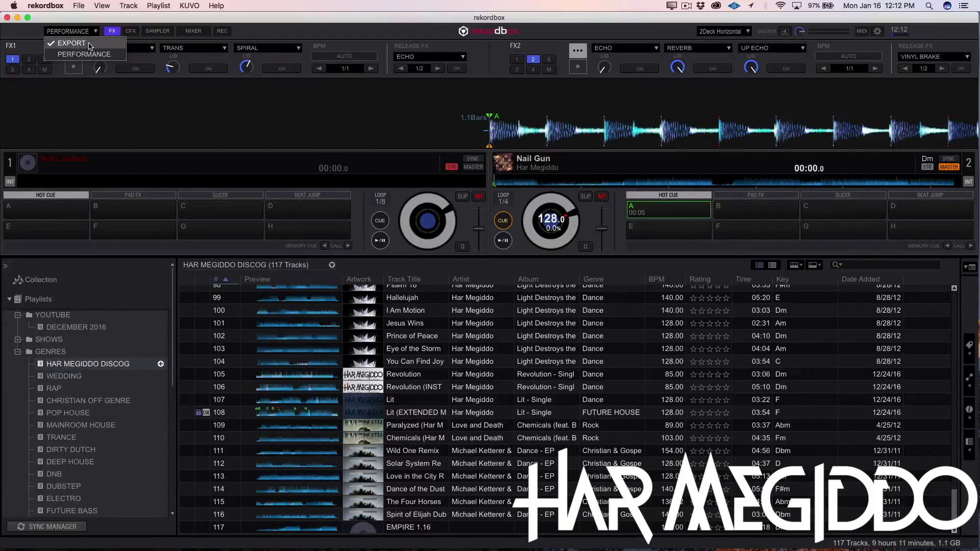
pyautogui.click(90, 44)
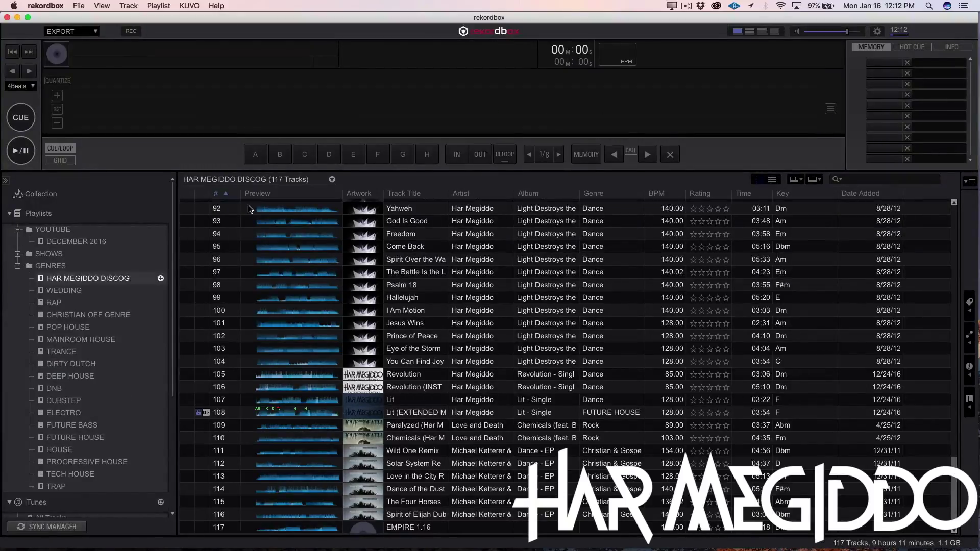
# Step: Load EMPIRE 1.16 into the player and briefly preview it, returning to the cue point at its start
pyautogui.click(378, 532)
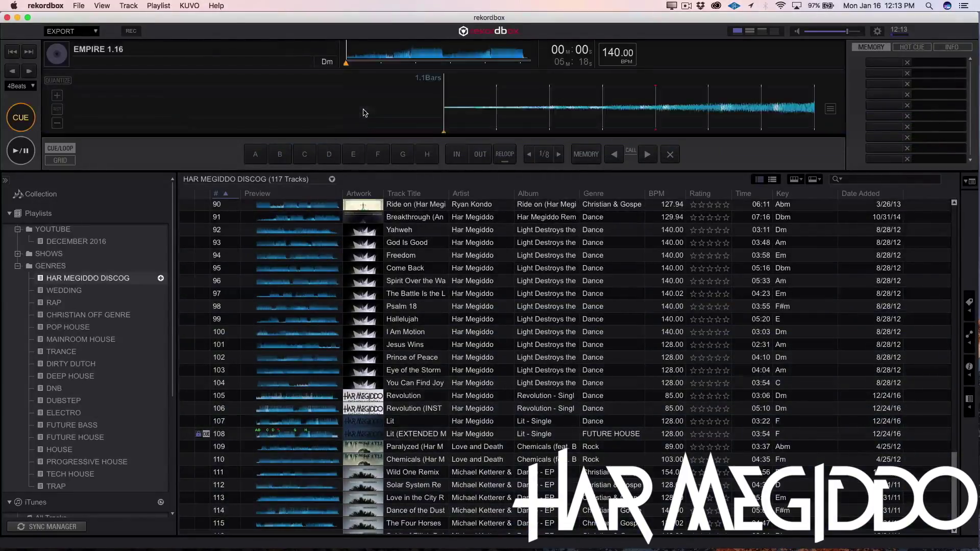
pyautogui.click(21, 150)
pyautogui.click(20, 116)
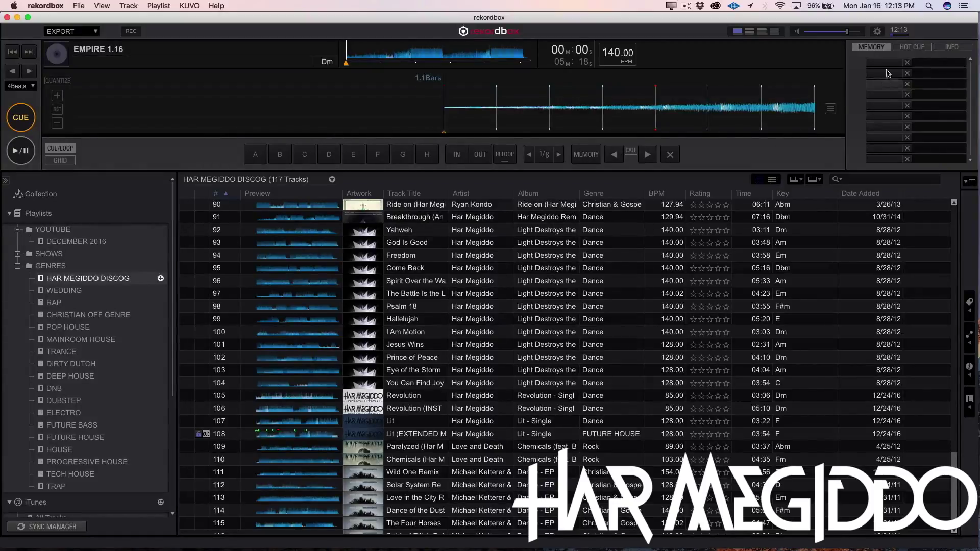
# Step: Show the beat grid controls, turn on the metronome and play the track's intro against the grid
pyautogui.click(57, 160)
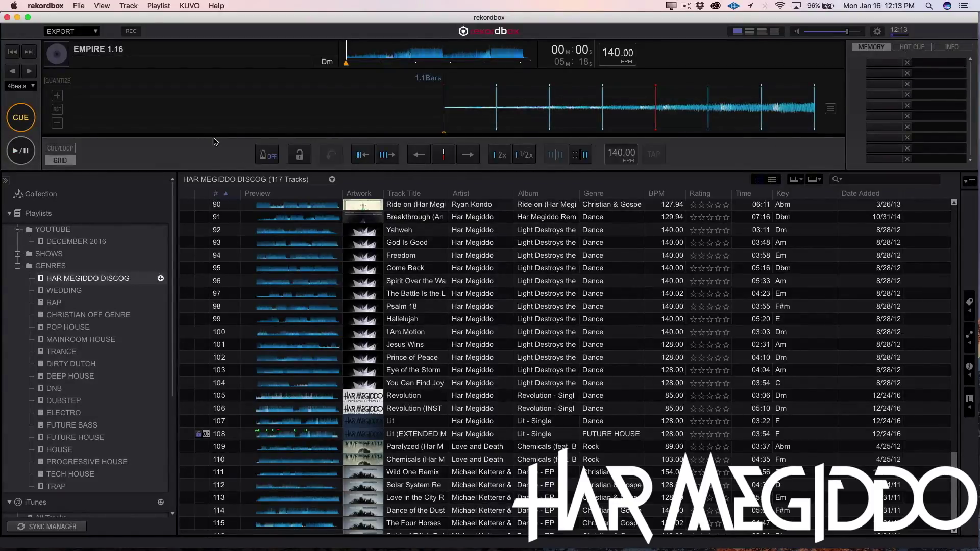
pyautogui.click(264, 157)
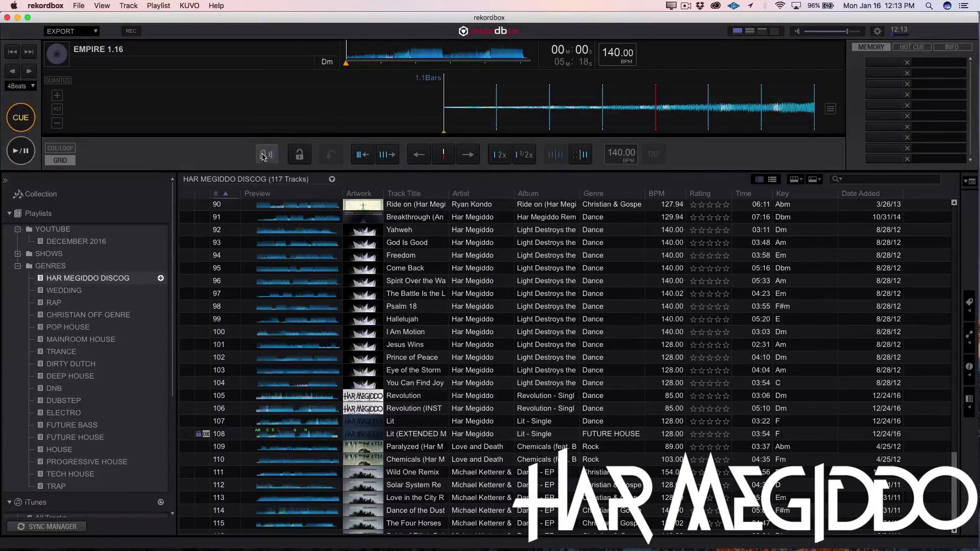
pyautogui.click(20, 120)
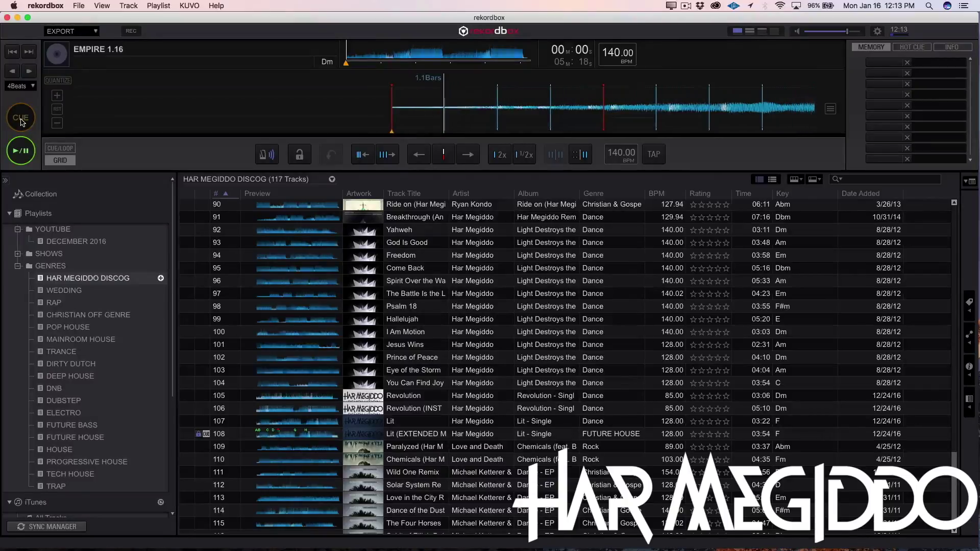
pyautogui.click(23, 152)
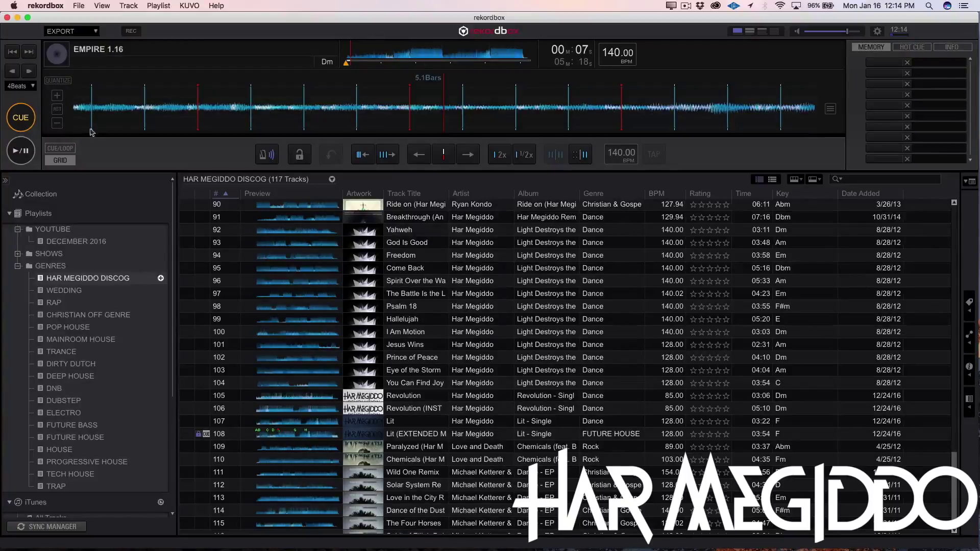
pyautogui.click(22, 151)
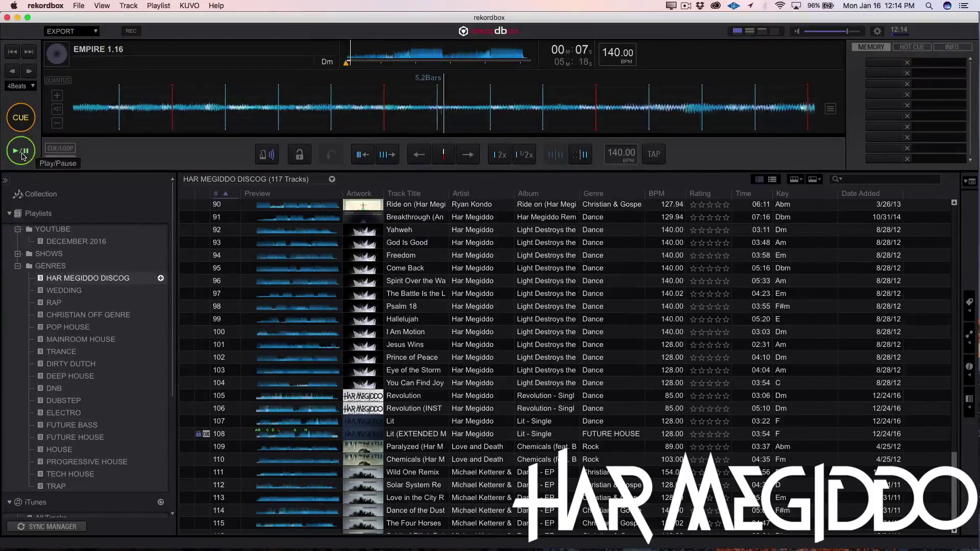
# Step: Check the beat grid against the metronome from about 01:29 onward and lock the track's analysis and grid adjustment
pyautogui.click(391, 53)
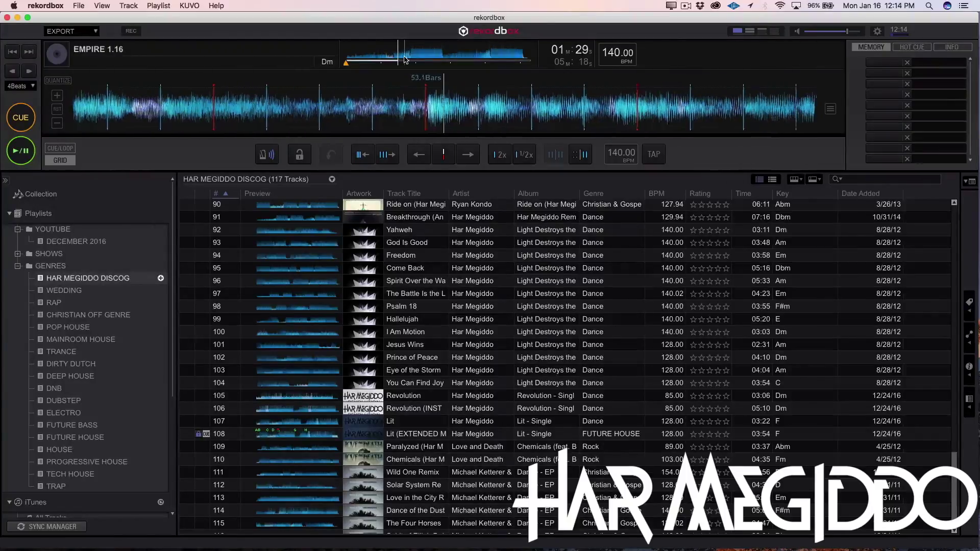
pyautogui.click(24, 153)
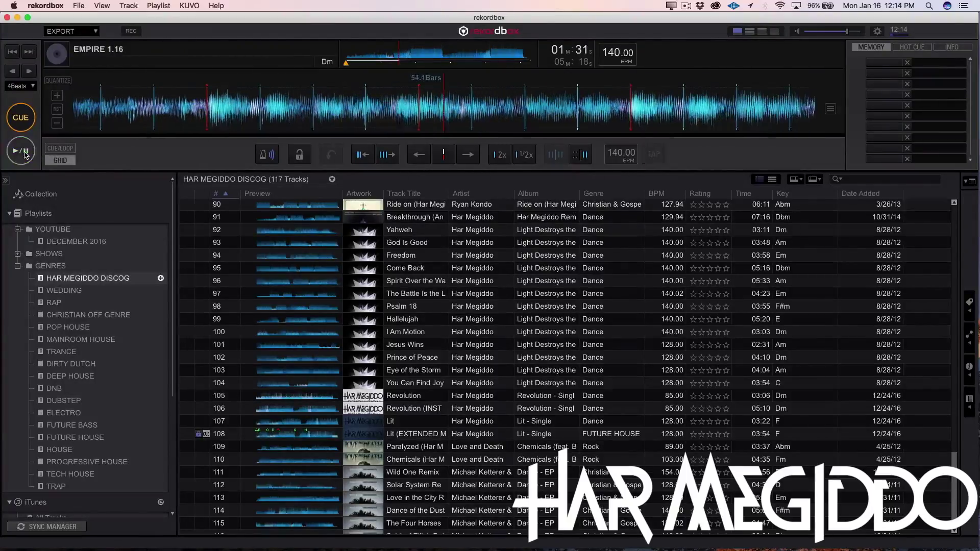
pyautogui.click(25, 153)
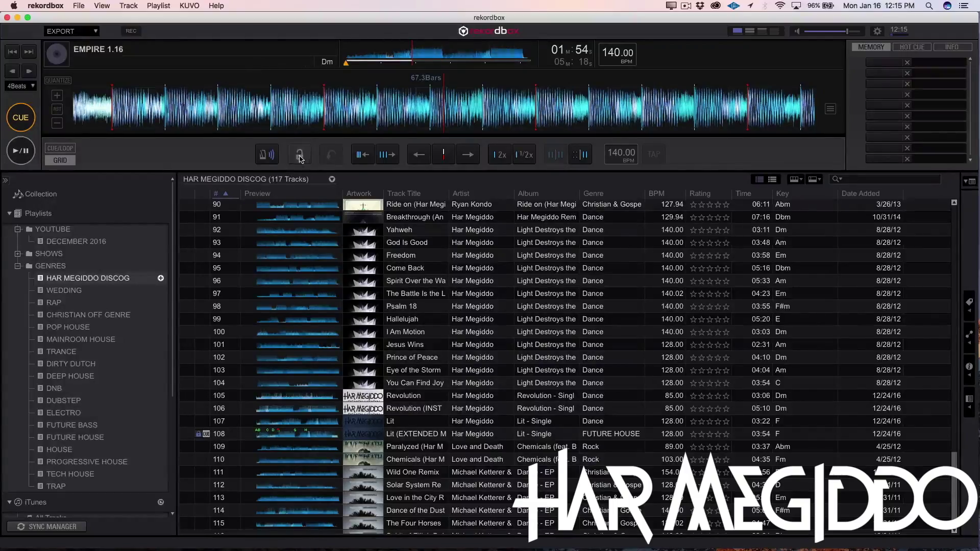
pyautogui.click(300, 155)
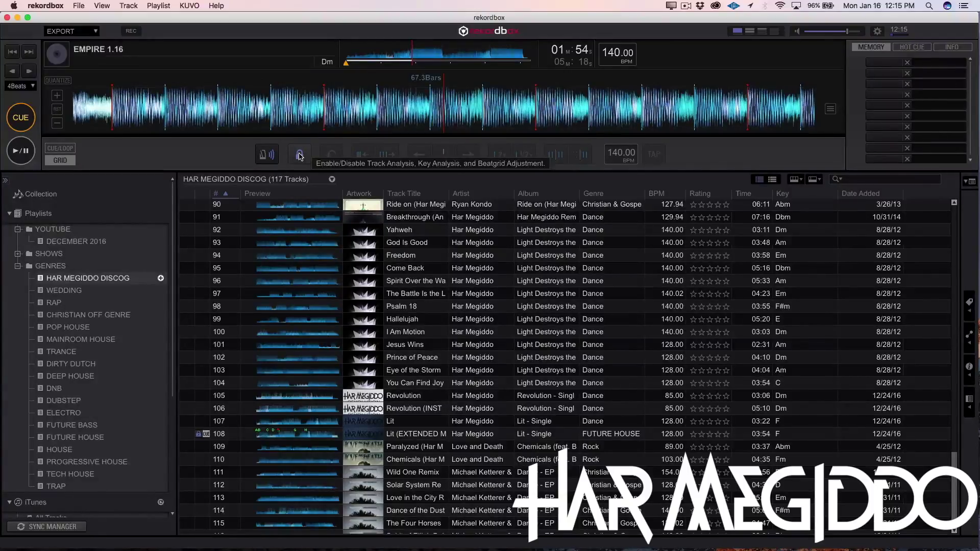
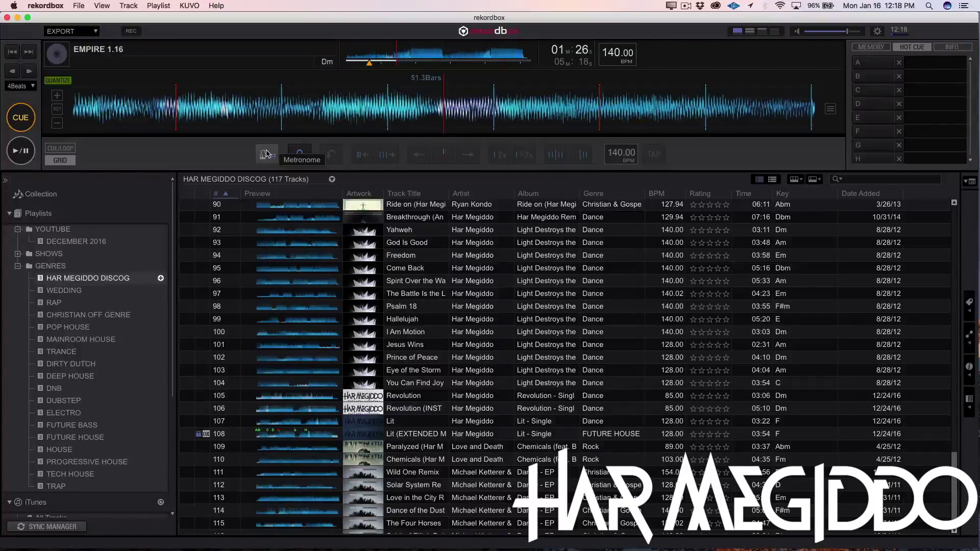
# Step: Set hot cue A at 00:00, on the first beat of EMPIRE 1.16
pyautogui.click(348, 57)
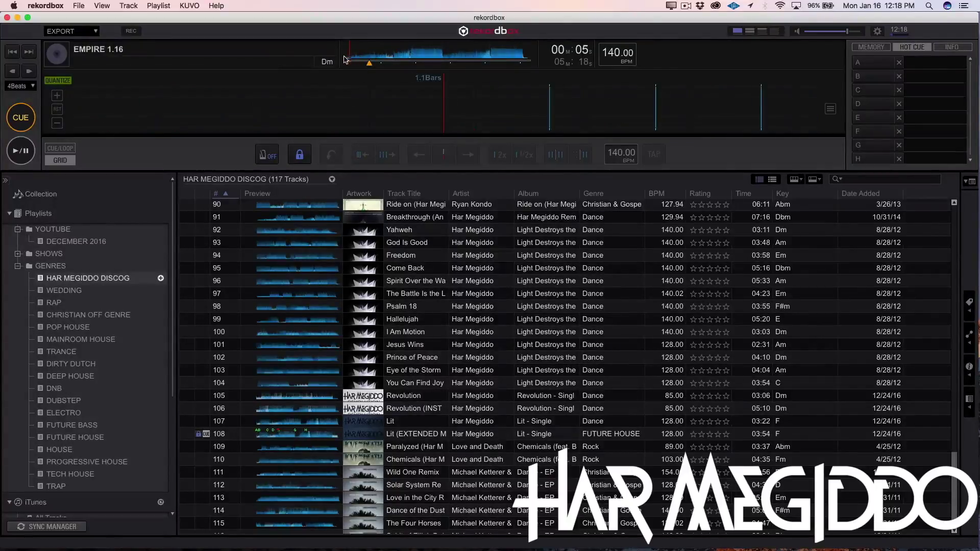
pyautogui.moveTo(450, 110); pyautogui.dragTo(446, 110)
pyautogui.moveTo(764, 97); pyautogui.dragTo(764, 97)
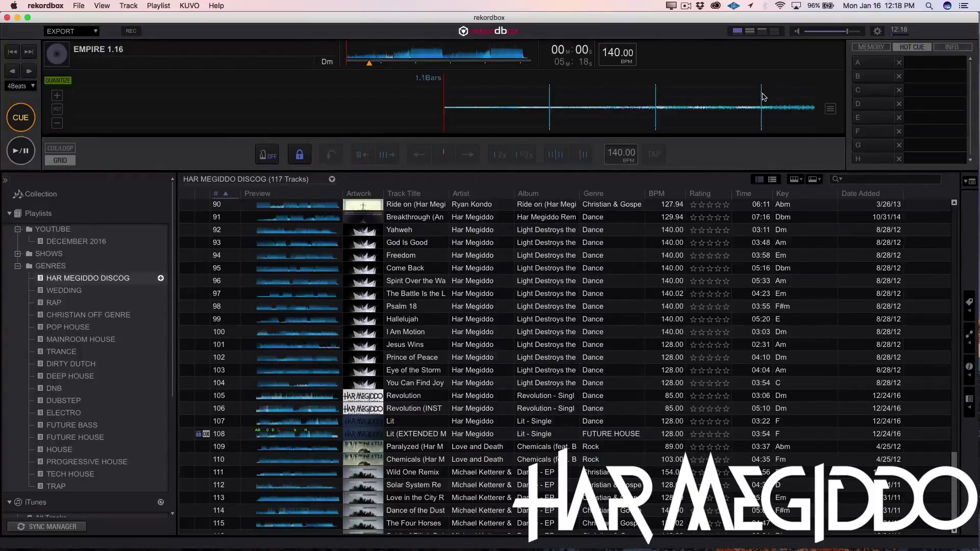
pyautogui.click(867, 64)
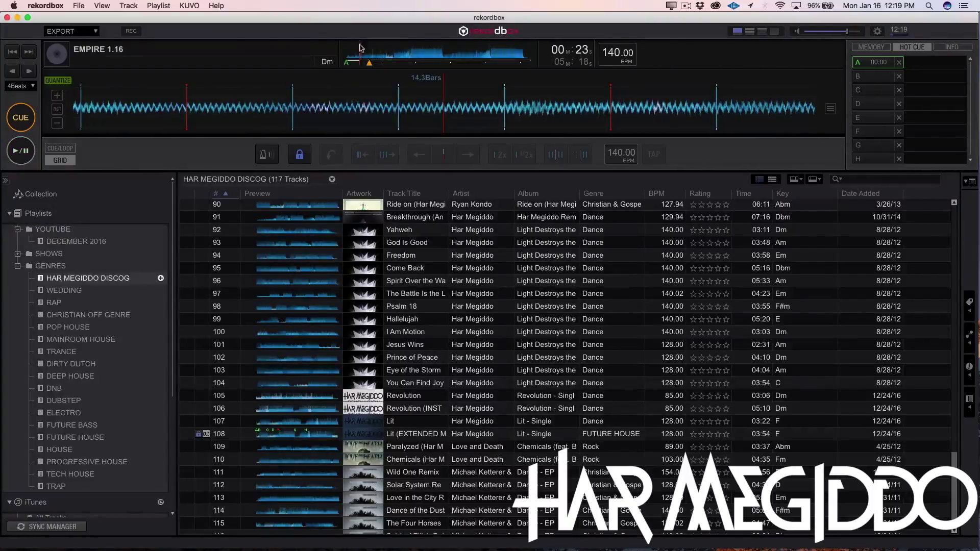
# Step: Set hot cue B at 00:41 in EMPIRE 1.16, on the downbeat where the louder section starts, and play from it
pyautogui.click(371, 54)
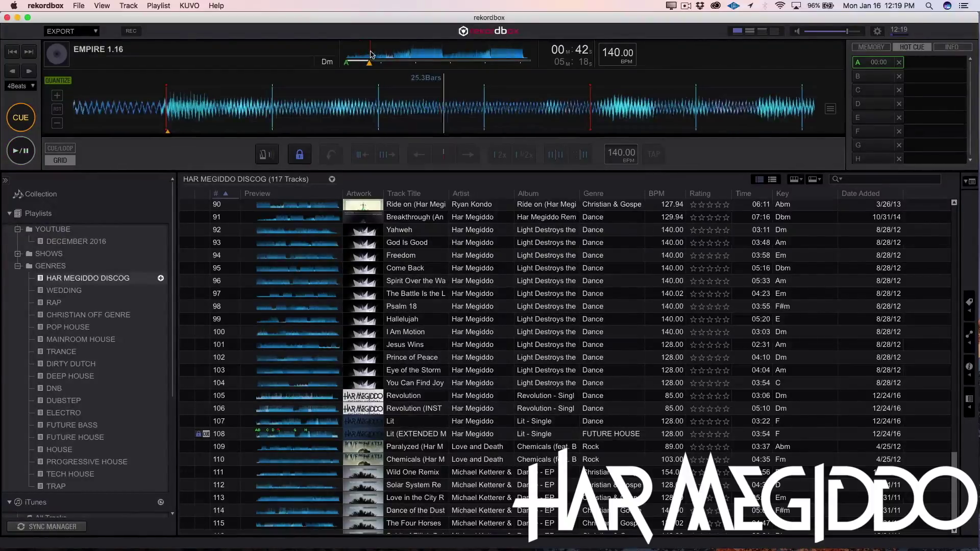
pyautogui.click(363, 51)
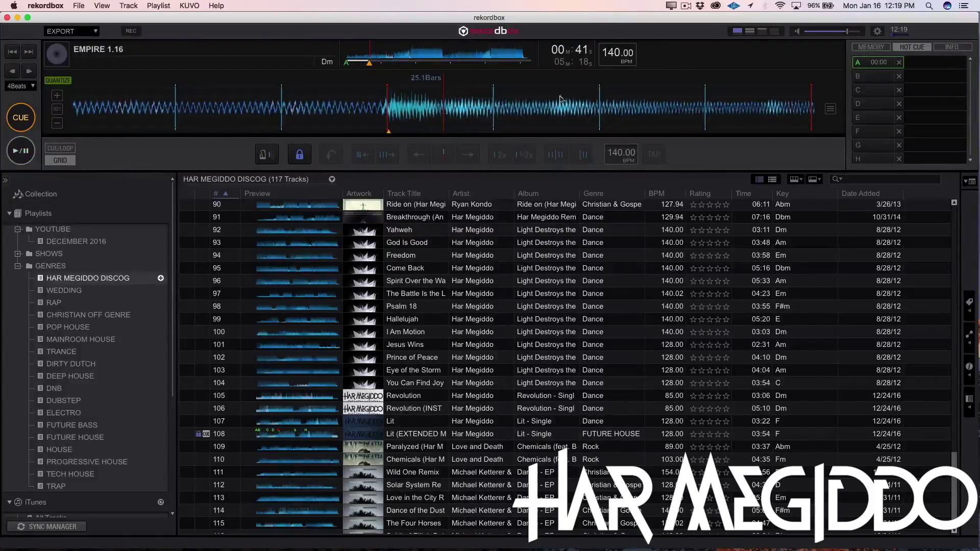
pyautogui.moveTo(532, 117)
pyautogui.mouseDown()
pyautogui.moveTo(593, 134)
pyautogui.moveTo(577, 142)
pyautogui.mouseUp()
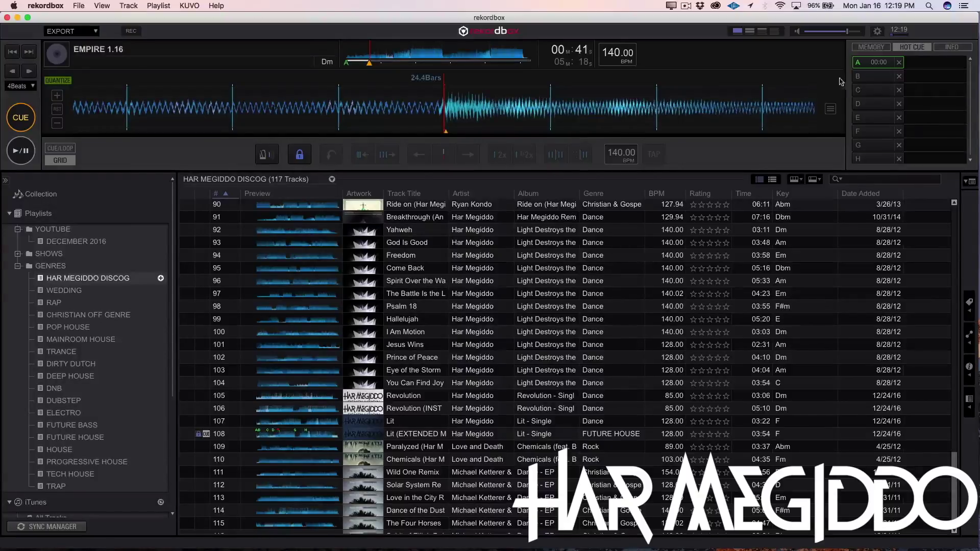
pyautogui.click(858, 77)
pyautogui.click(857, 77)
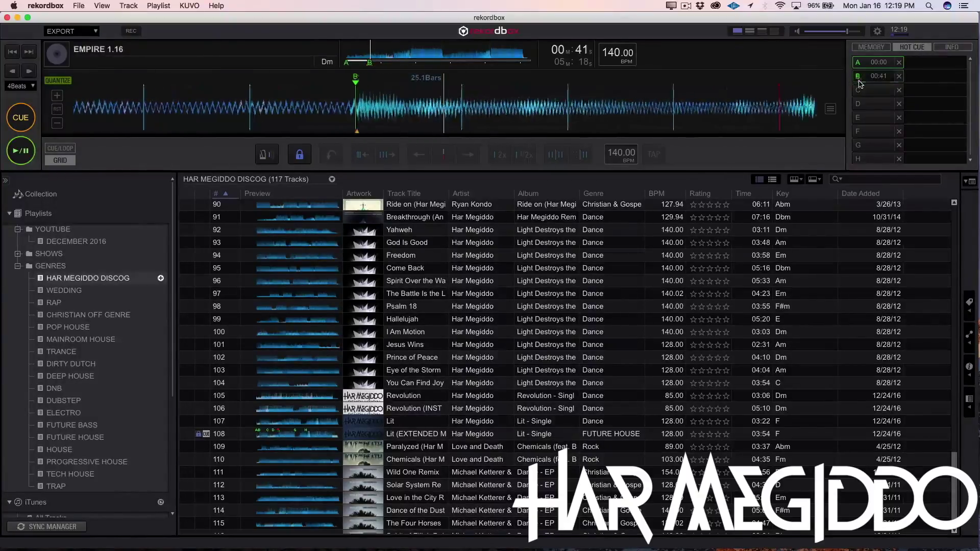
pyautogui.click(859, 77)
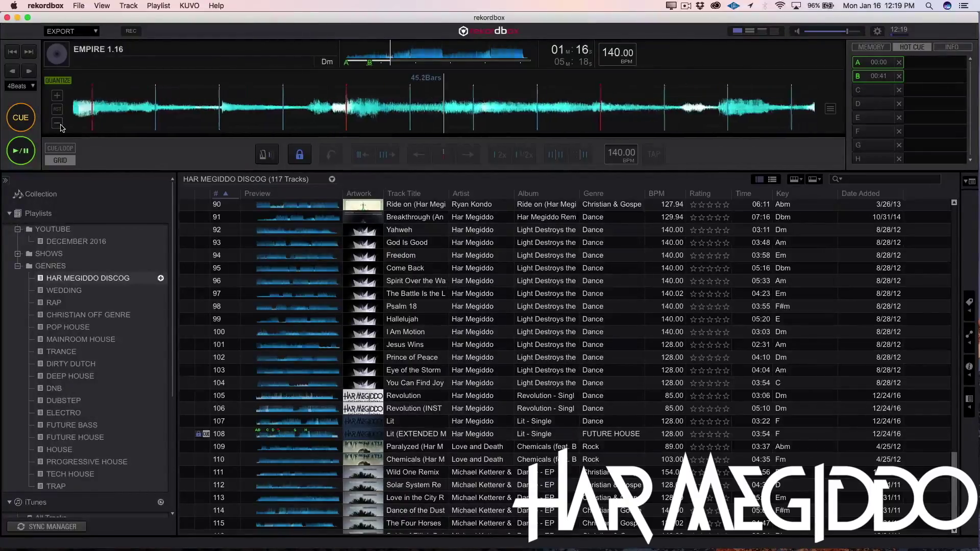
# Step: Play on to the next section change and set hot cue C at 01:22, then line the playhead up with it
pyautogui.click(878, 90)
pyautogui.press('space')
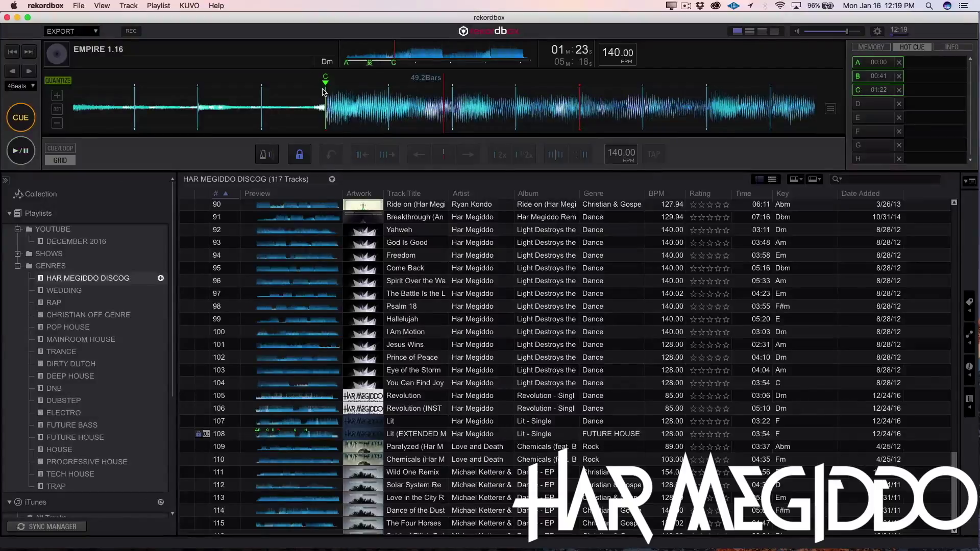
pyautogui.moveTo(329, 106); pyautogui.dragTo(442, 125)
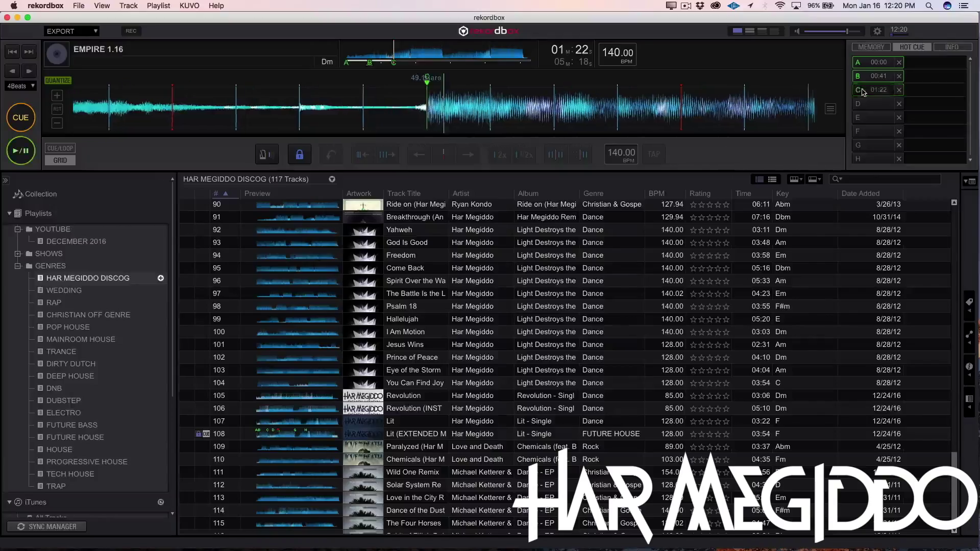
pyautogui.moveTo(862, 92); pyautogui.dragTo(863, 91)
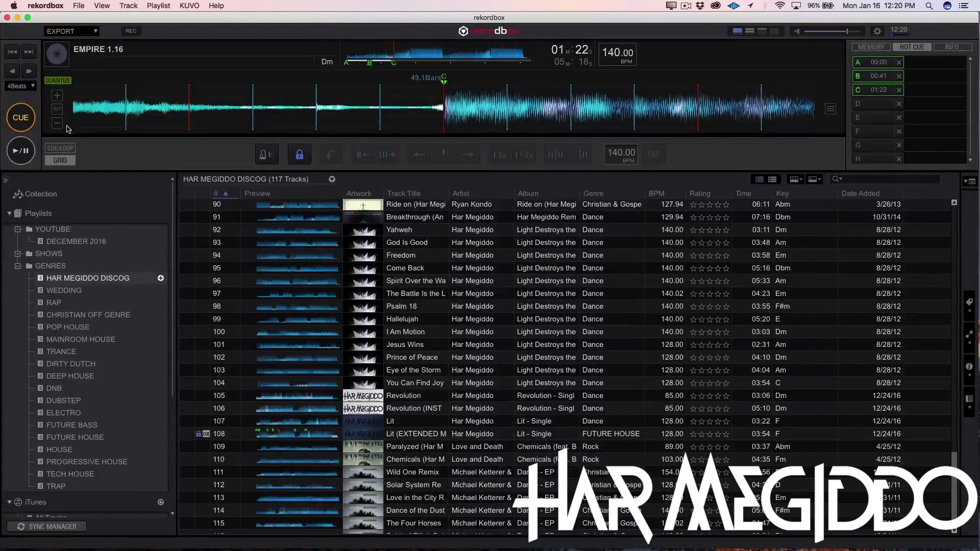
# Step: Play onward from hot cue C, set hot cue D at 01:51 on the drop, and return to it
pyautogui.click(57, 97)
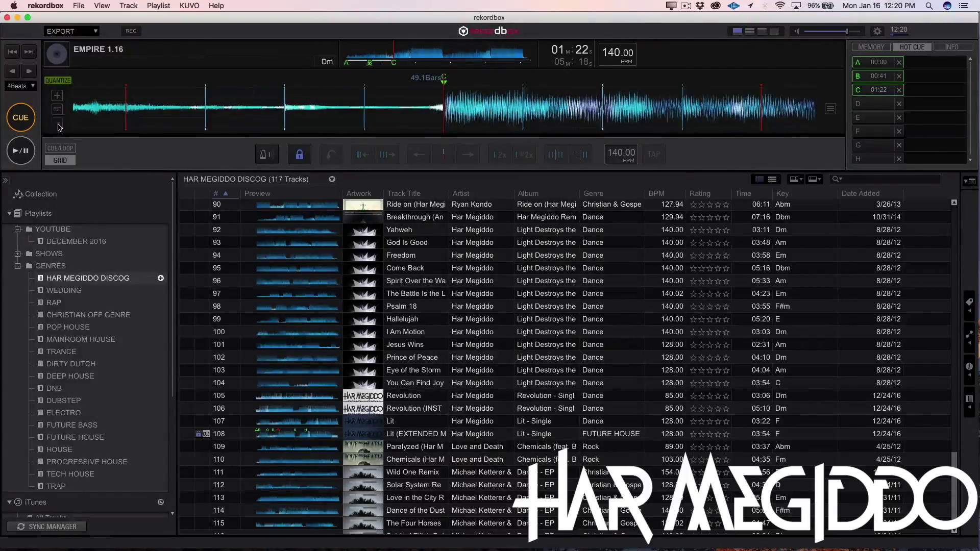
pyautogui.click(57, 124)
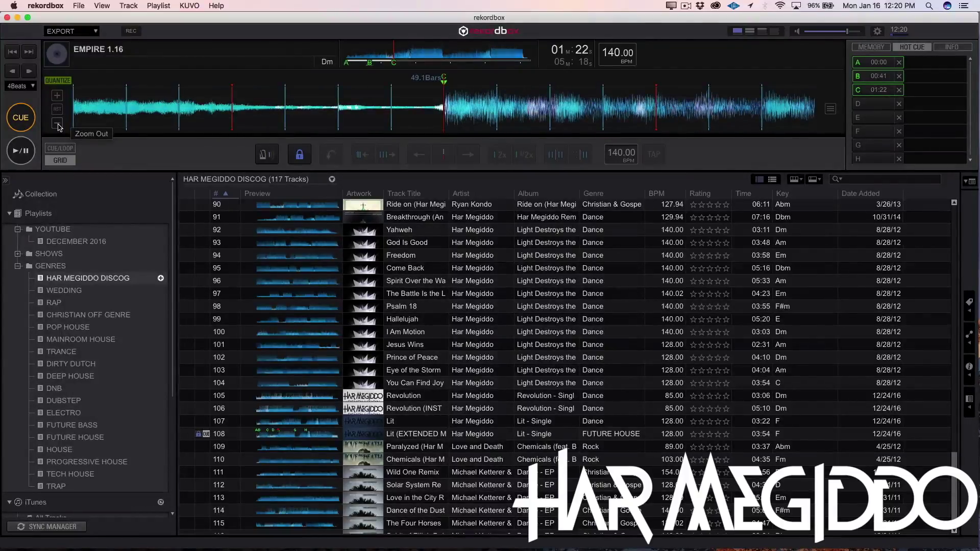
pyautogui.click(58, 124)
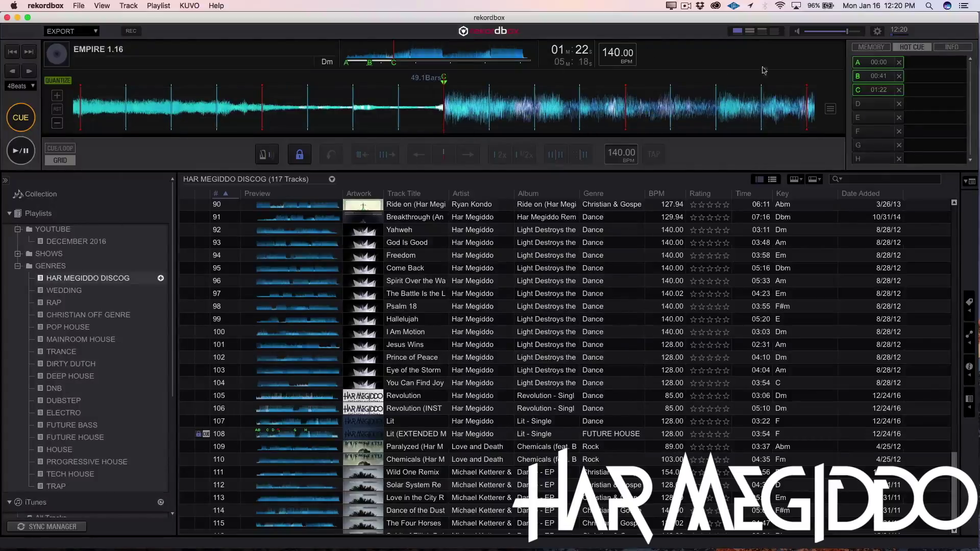
pyautogui.click(885, 94)
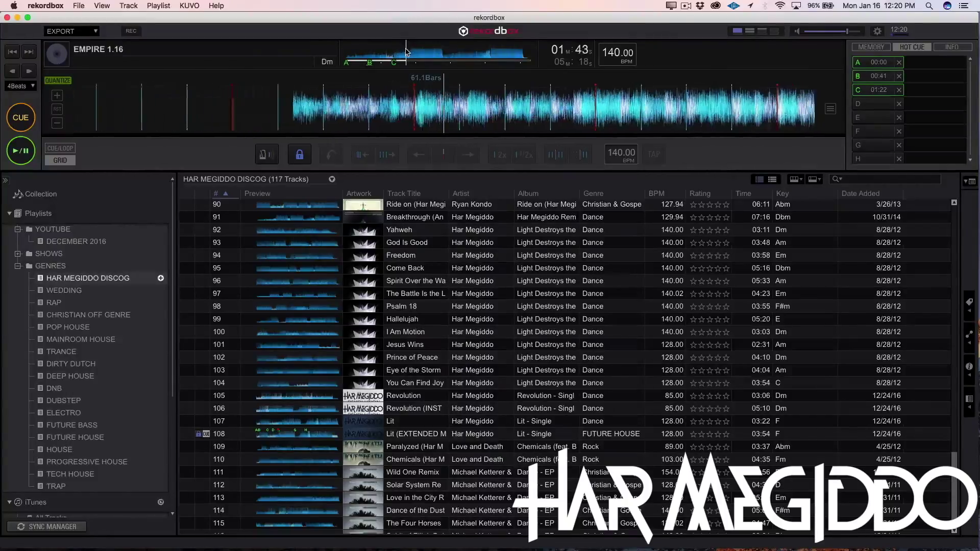
pyautogui.click(863, 104)
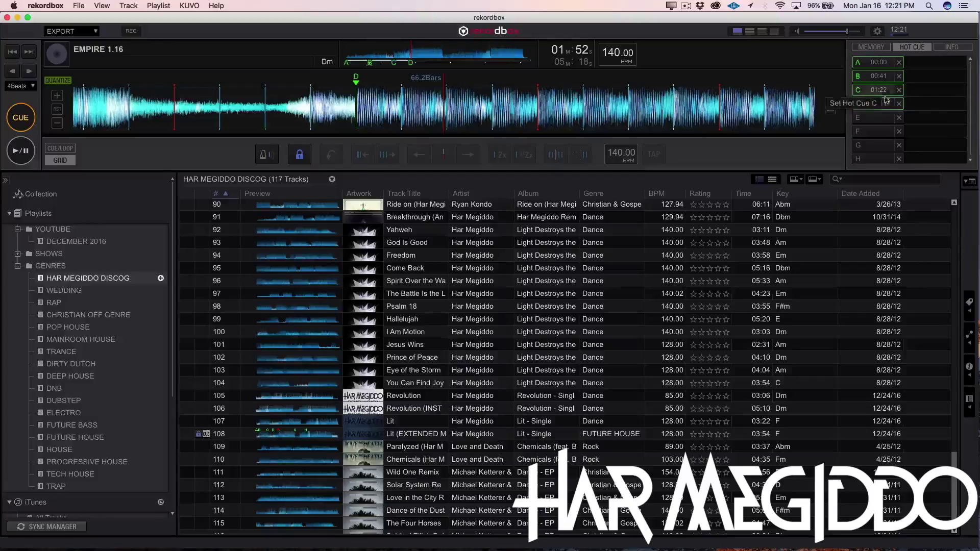
pyautogui.click(883, 105)
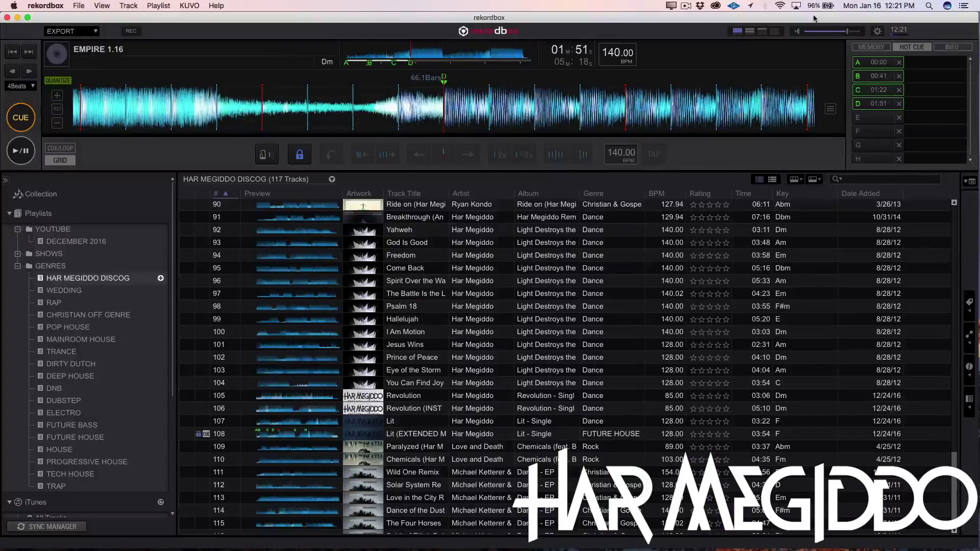
# Step: Add the GILMOUR AND GOLIATH MASTER wav file from the desktop to the HAR MEGIDDO DISCOG playlist, moving the window aside and back
pyautogui.moveTo(813, 18); pyautogui.dragTo(705, 19)
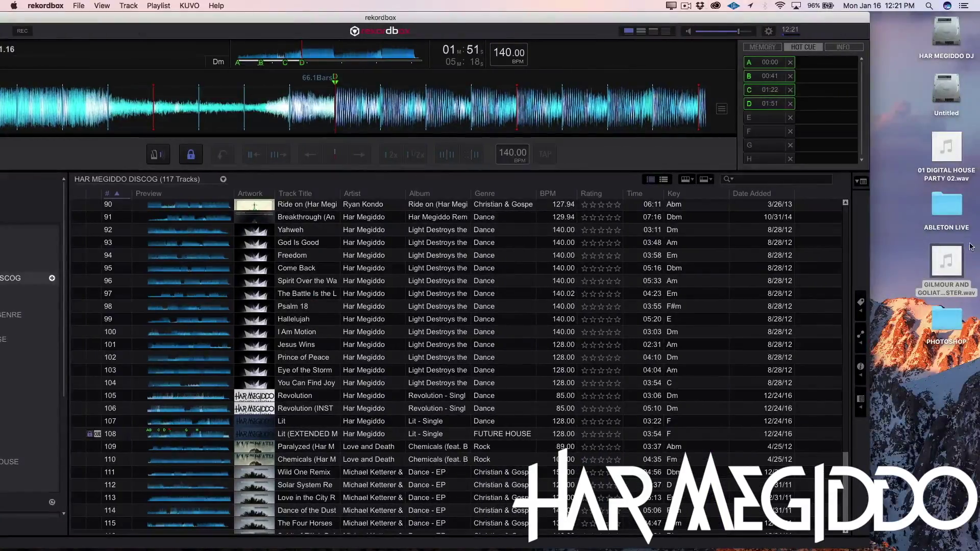
pyautogui.moveTo(936, 276)
pyautogui.moveTo(734, 19); pyautogui.dragTo(775, 20)
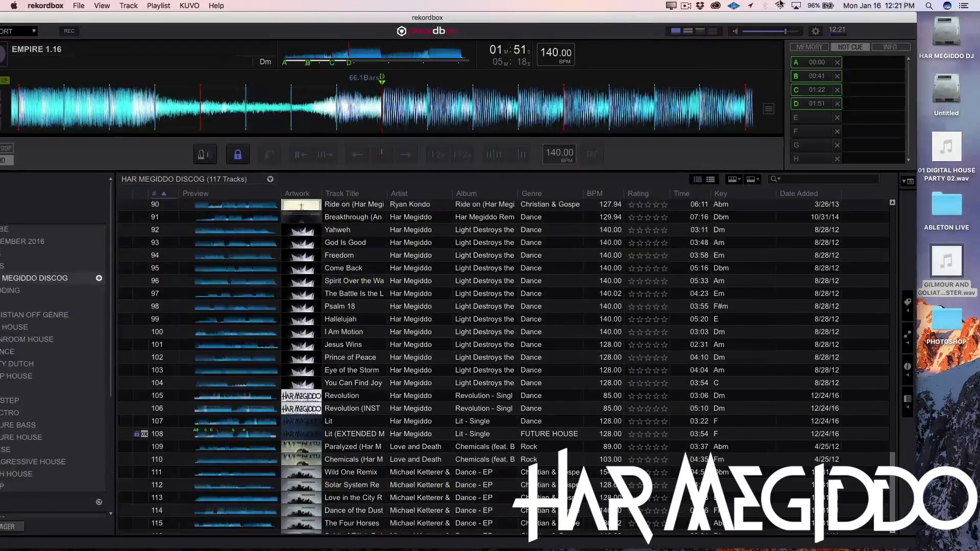
pyautogui.moveTo(953, 252); pyautogui.dragTo(75, 280)
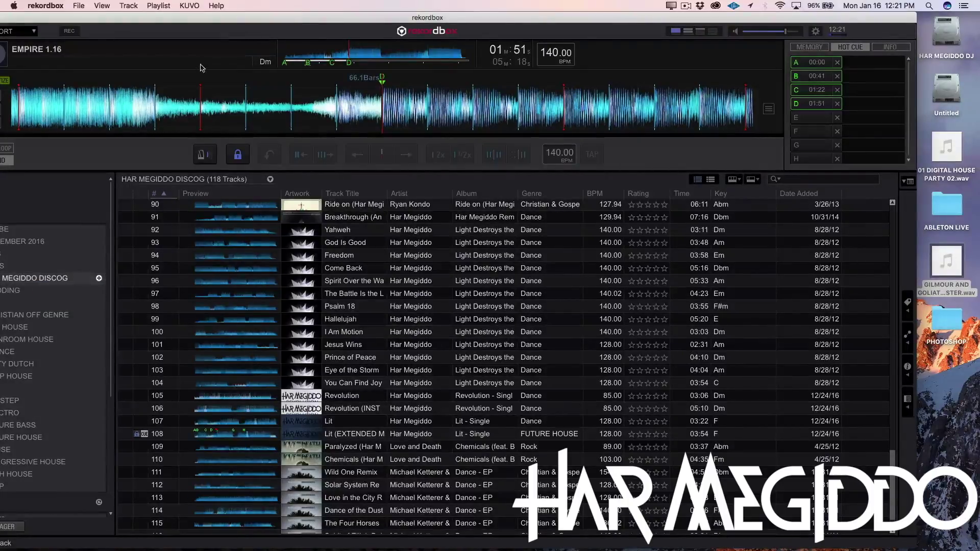
pyautogui.moveTo(234, 23); pyautogui.dragTo(297, 6)
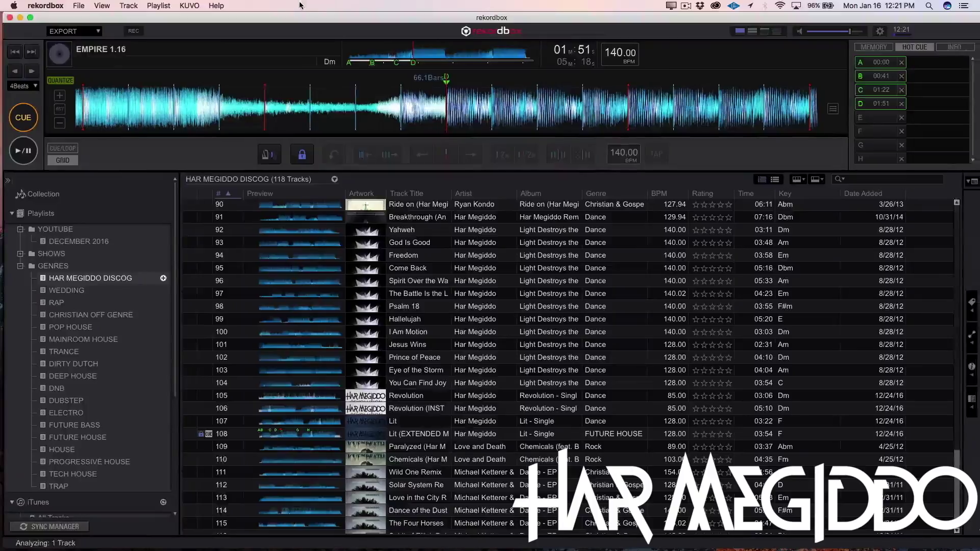
# Step: Load GILMOUR AND GOLIATH MASTER from the end of the HAR MEGIDDO DISCOG playlist into the player
pyautogui.click(85, 279)
pyautogui.scroll(-2, 285, 343)
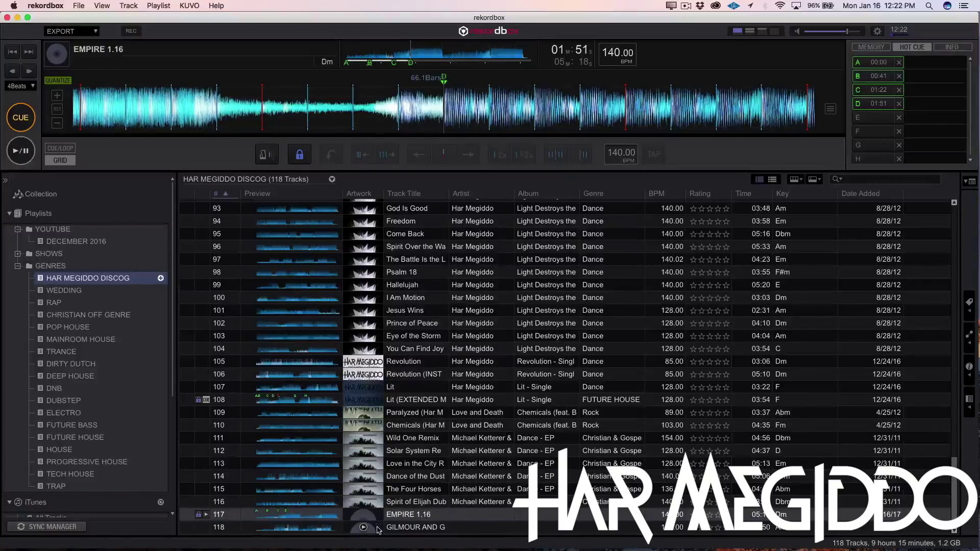
pyautogui.moveTo(398, 529); pyautogui.dragTo(360, 100)
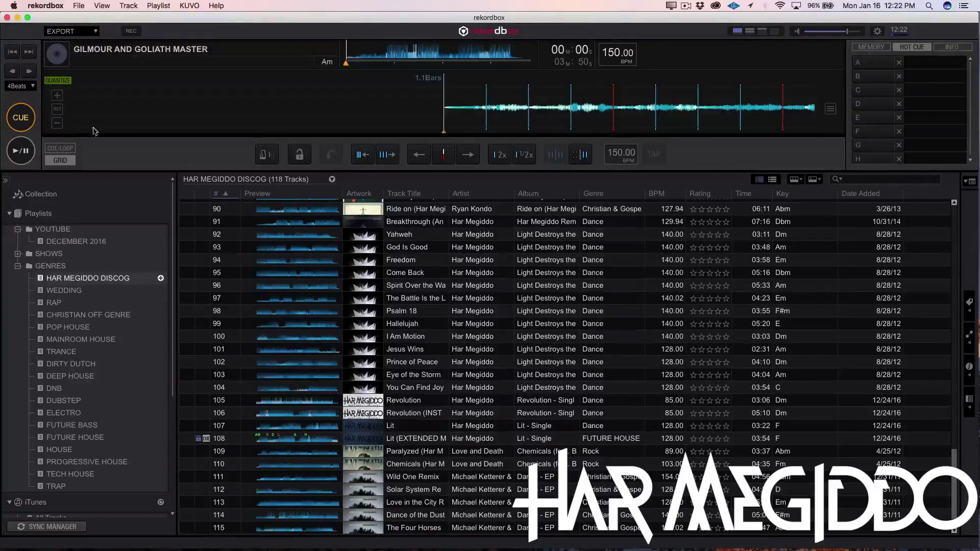
# Step: Preview GILMOUR AND GOLIATH MASTER from its start, around 00:50 and around 01:48
pyautogui.press('space')
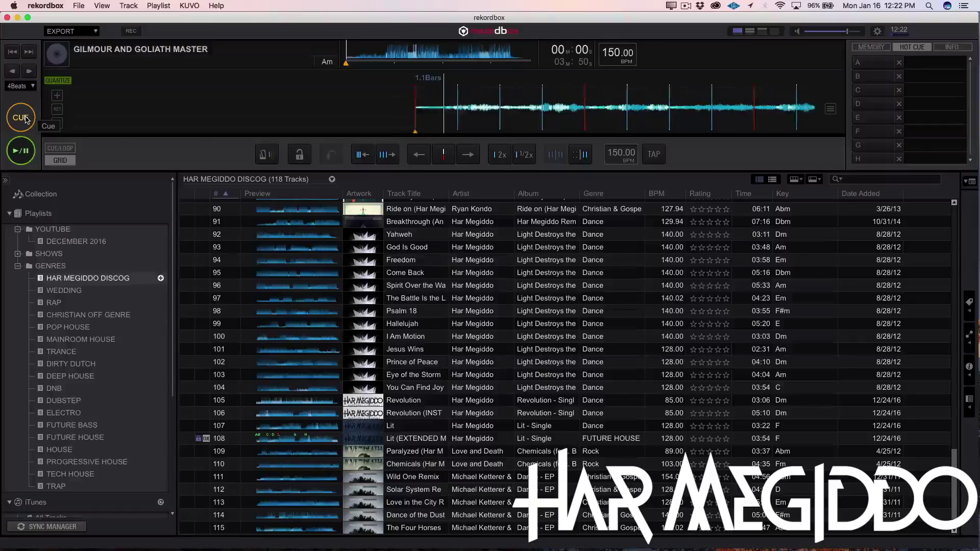
pyautogui.click(385, 55)
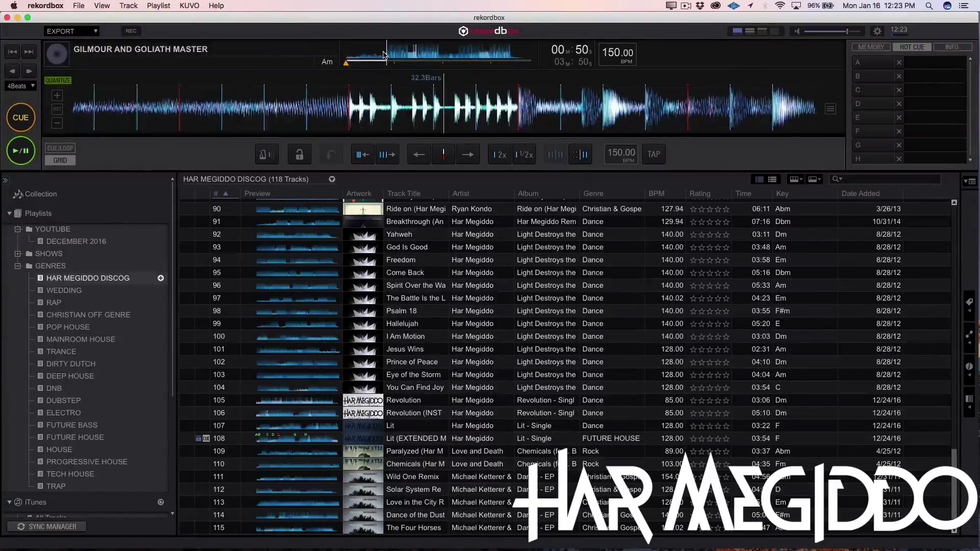
pyautogui.press('space')
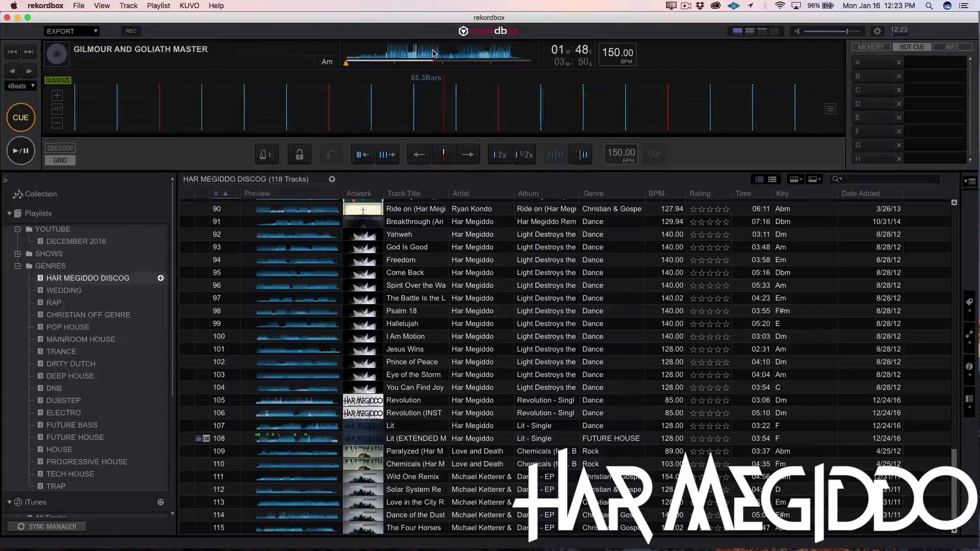
pyautogui.press('space')
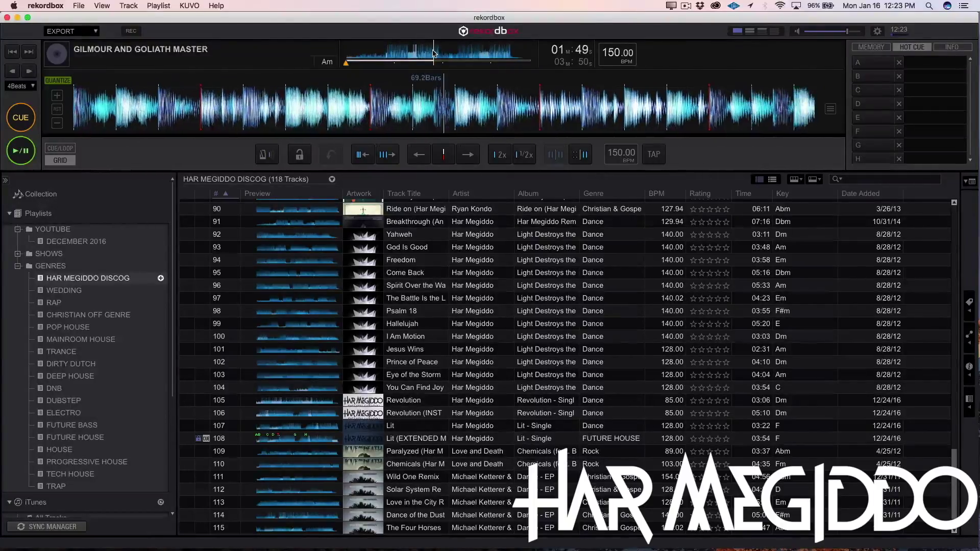